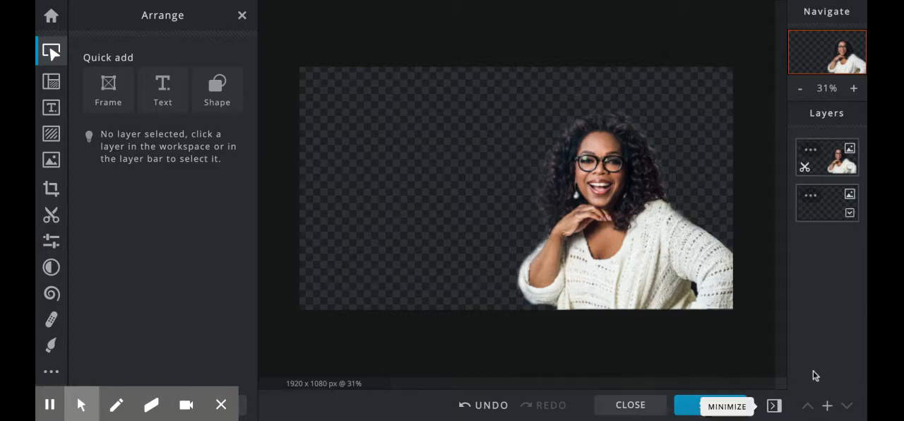
Add the rose garden photo as an image layer and enlarge it to span the canvas height beside the woman
left_click(829, 405)
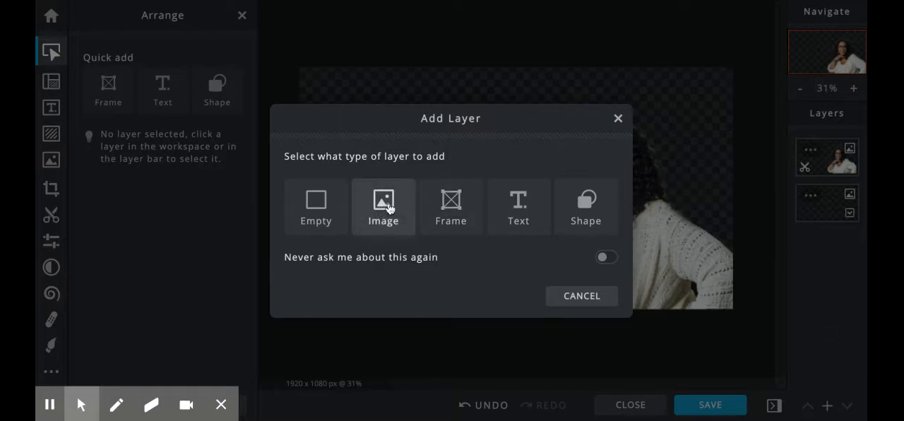
left_click(389, 208)
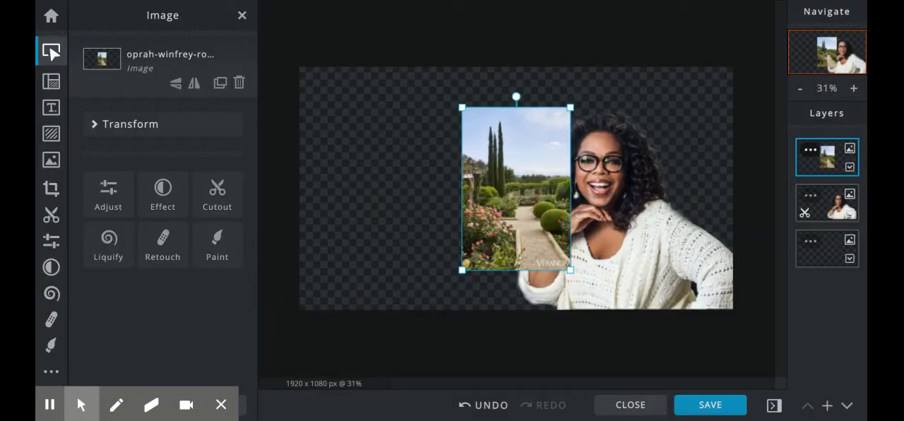
left_click_drag(520, 192, 370, 154)
left_click_drag(420, 230, 546, 369)
left_click_drag(456, 214, 470, 215)
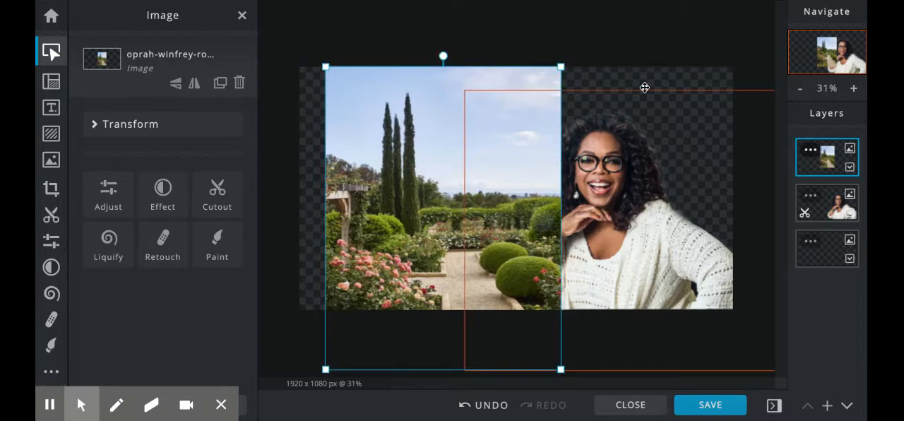
left_click(636, 54)
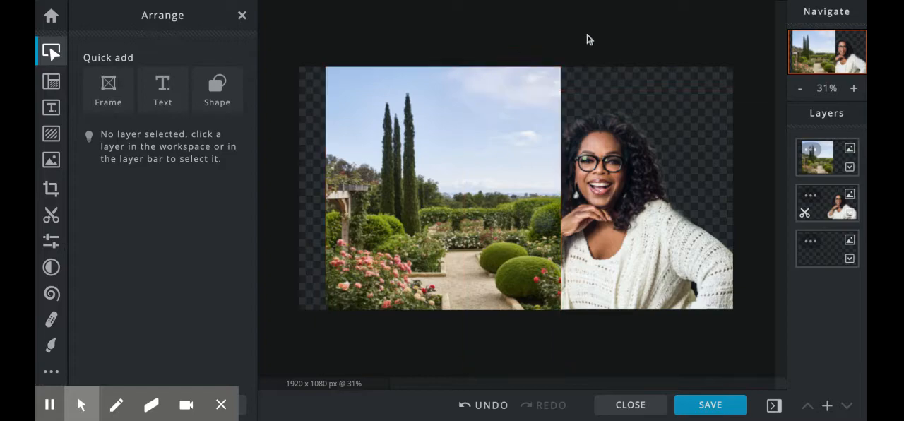
left_click(826, 406)
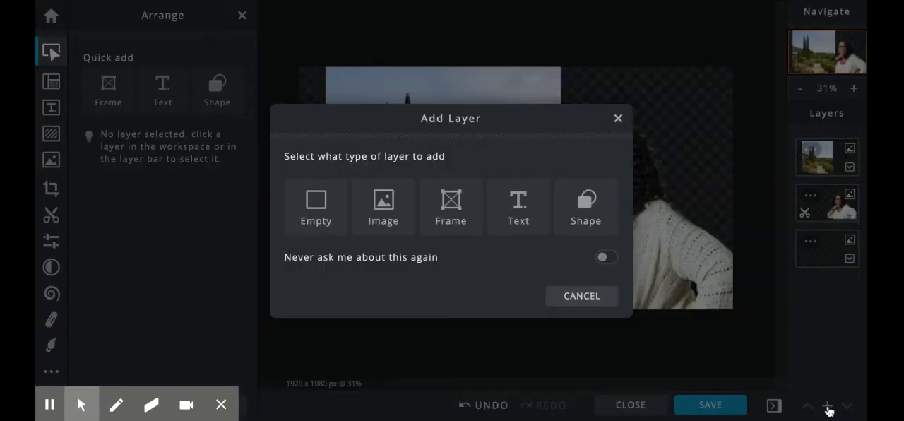
left_click(569, 212)
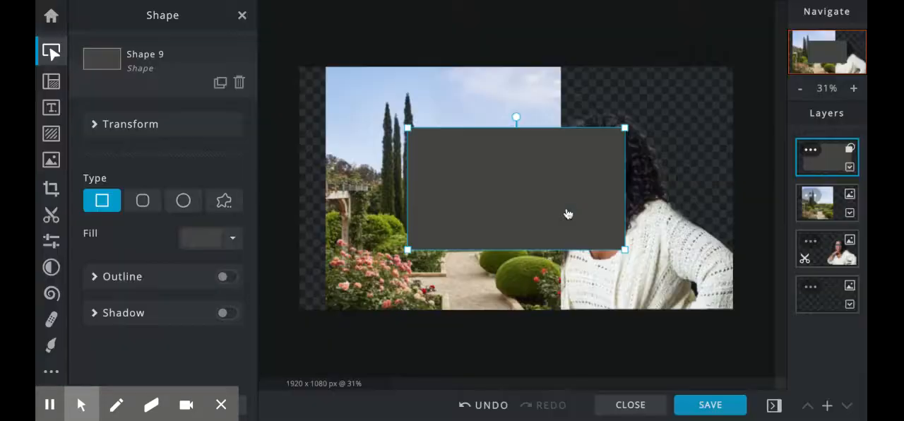
left_click_drag(407, 128, 310, 67)
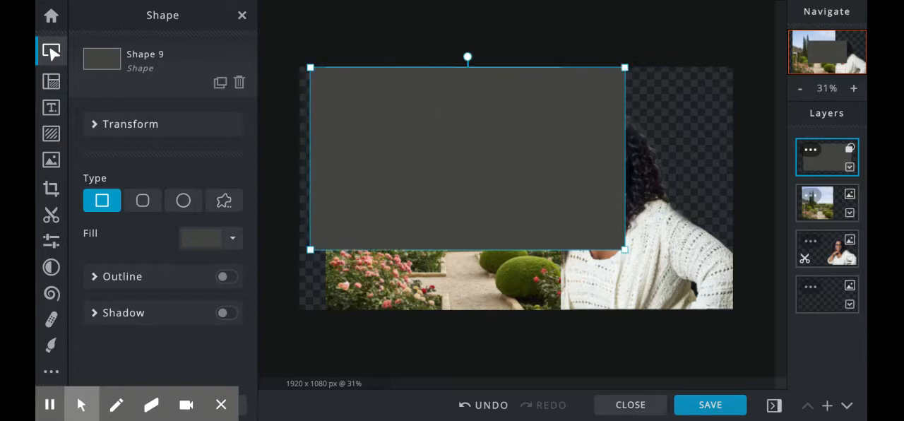
key("Delete")
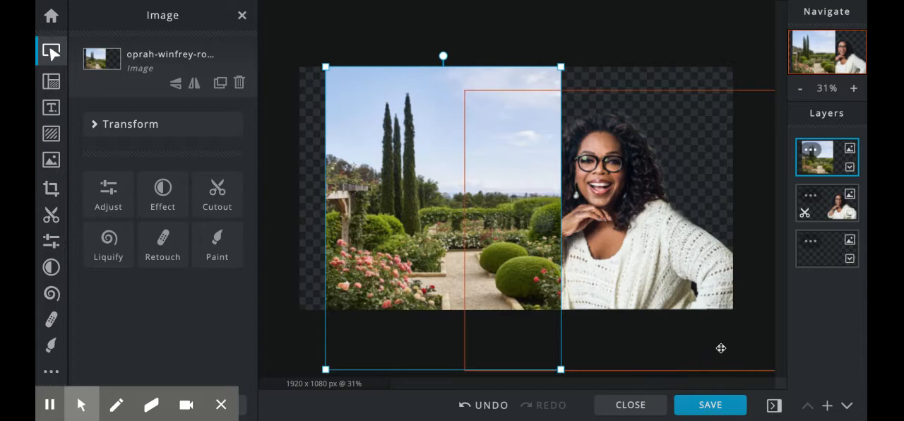
Add a rectangle shape layer and stretch it to cover the whole 1920 x 1080 px canvas
left_click(827, 405)
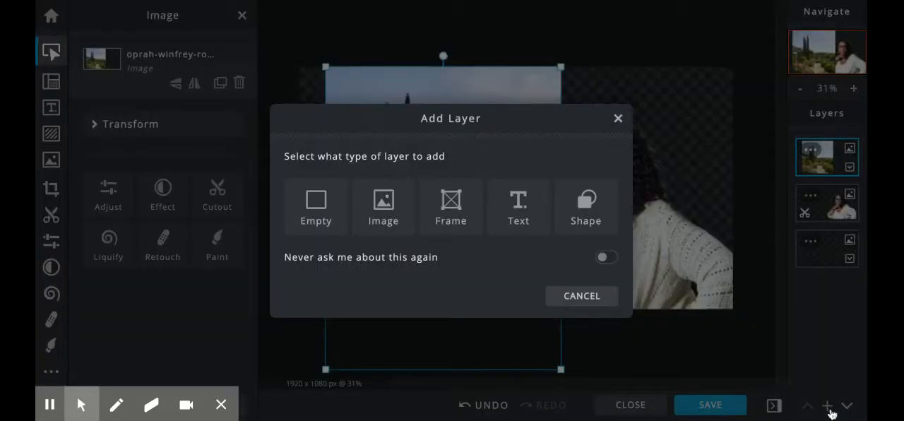
left_click(585, 205)
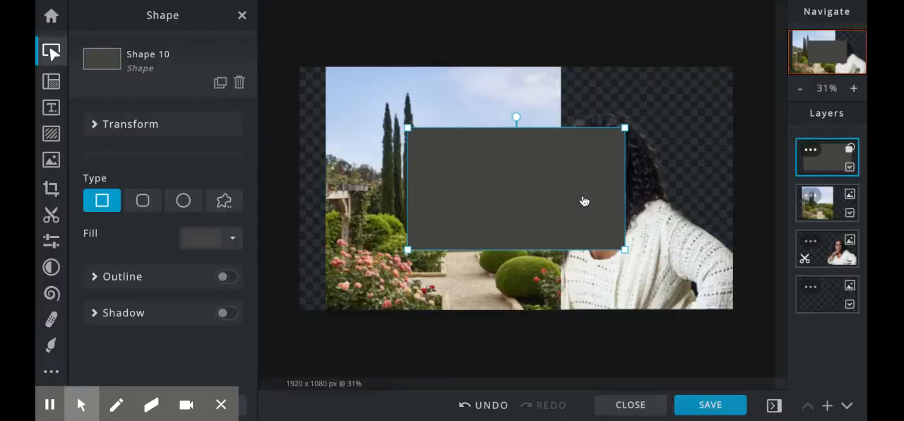
left_click_drag(406, 127, 314, 66)
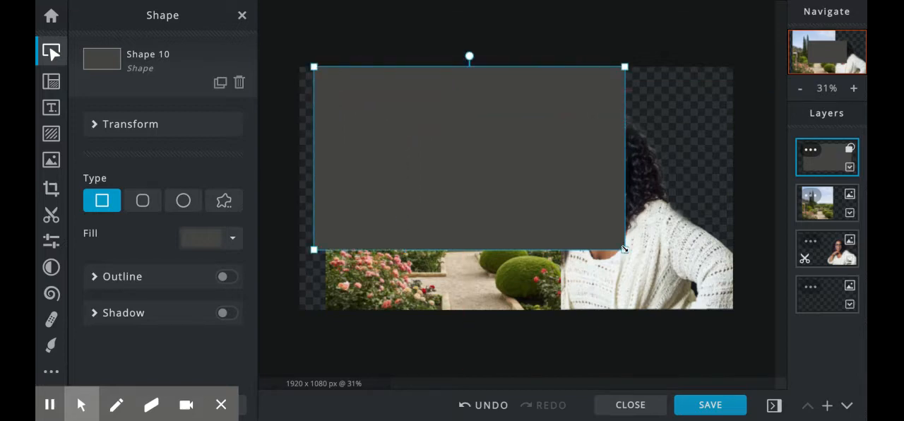
left_click_drag(625, 250, 721, 312)
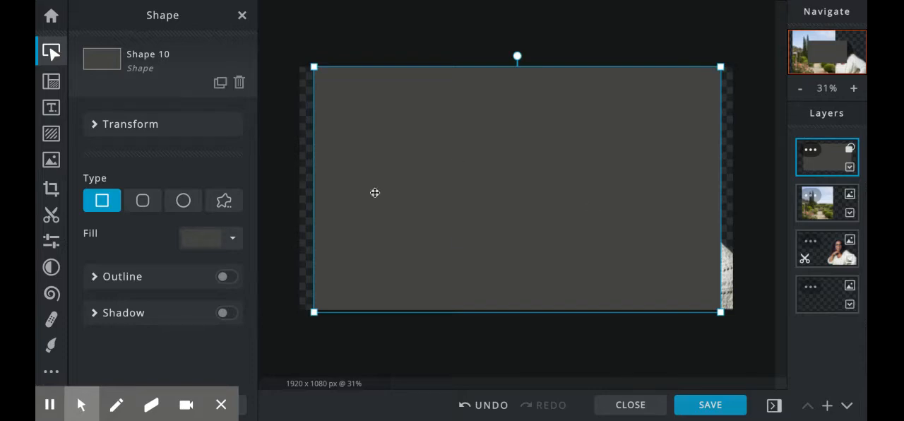
left_click_drag(314, 67, 300, 66)
left_click_drag(721, 66, 733, 63)
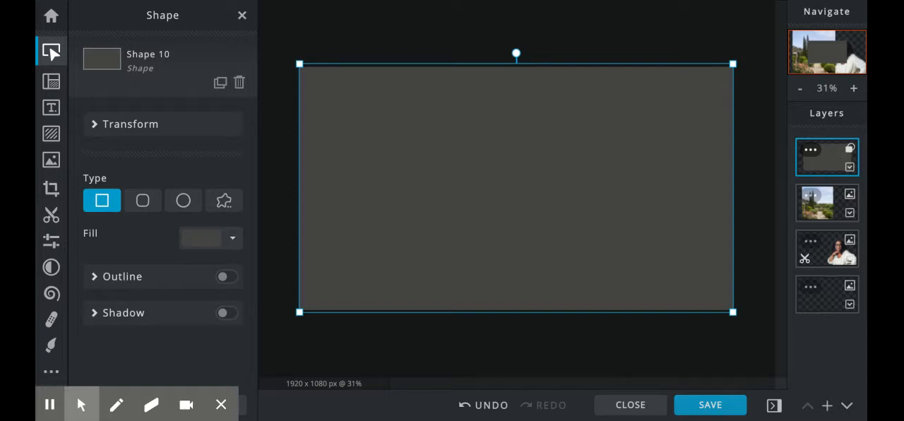
Reorder the layers so the woman cutout is on top, followed by the garden photo above the rectangle
left_click(831, 245)
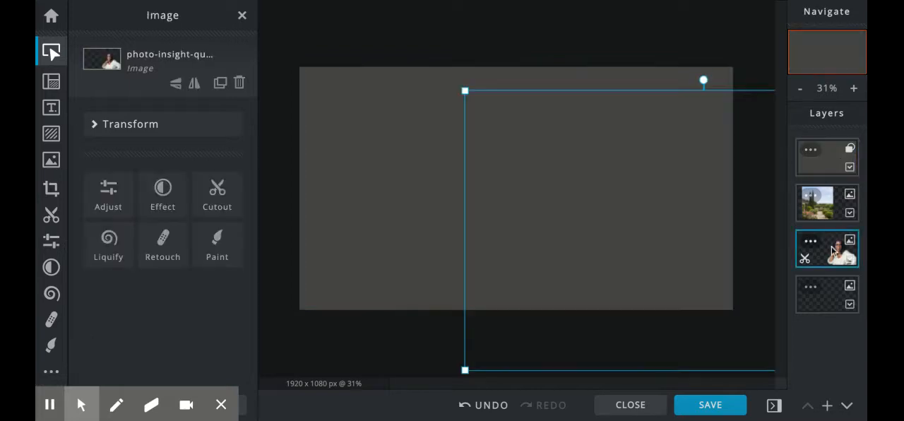
left_click_drag(831, 246, 831, 157)
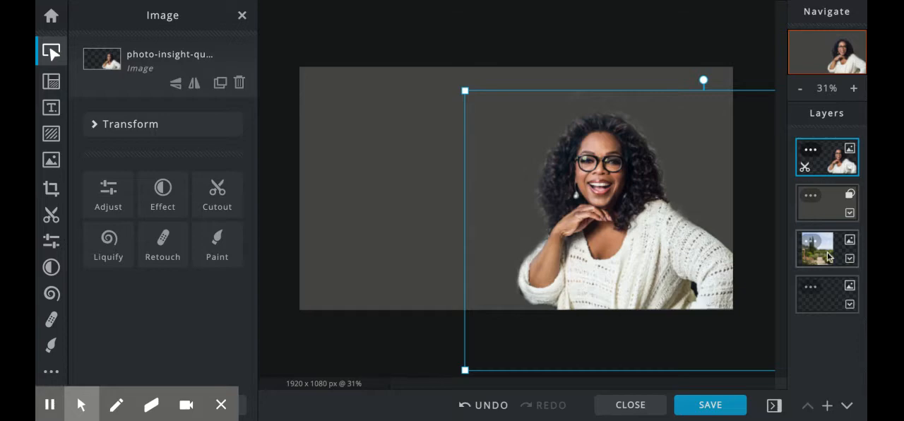
left_click_drag(824, 245, 823, 203)
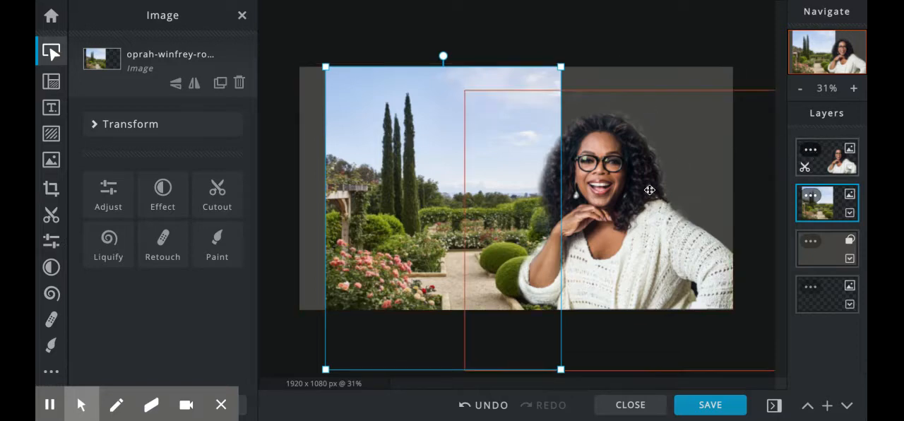
Lock the positions of the woman cutout layer and the garden photo layer
left_click(810, 150)
left_click(798, 144)
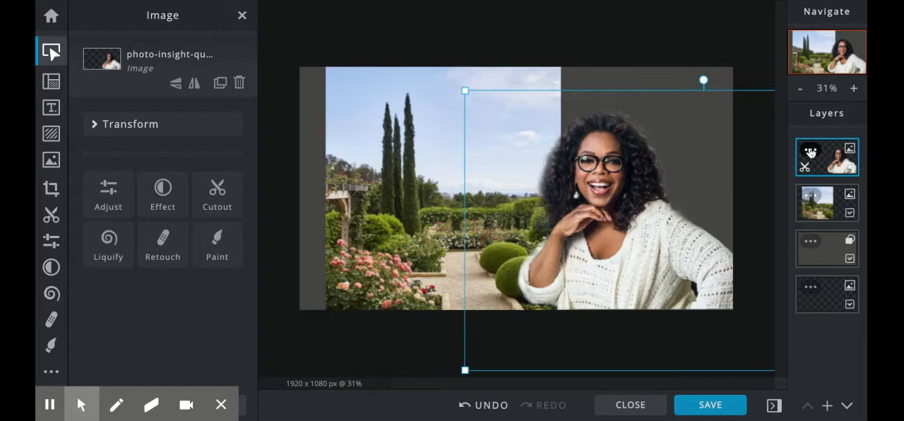
left_click(810, 152)
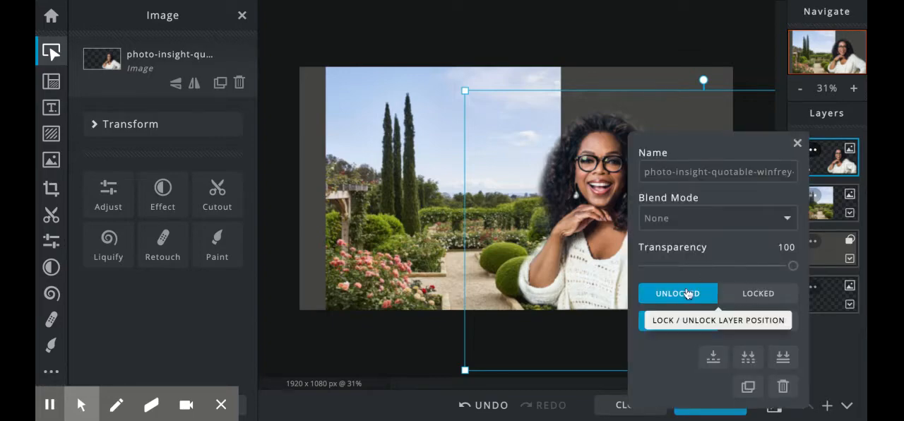
left_click(760, 300)
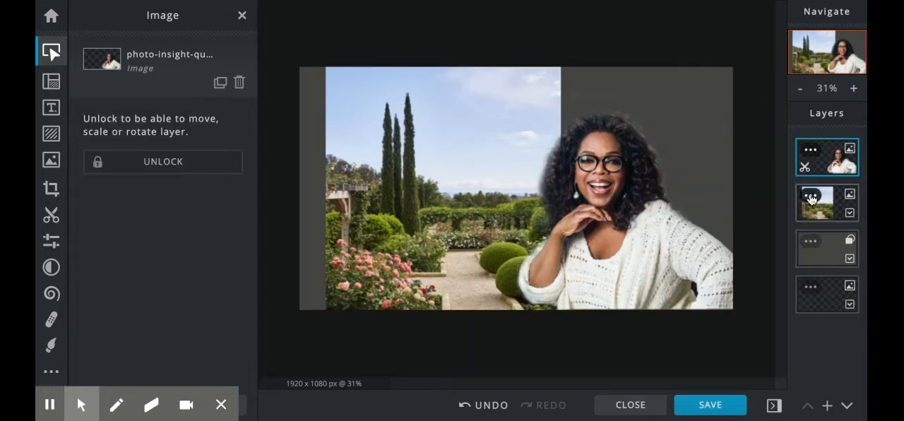
left_click(812, 200)
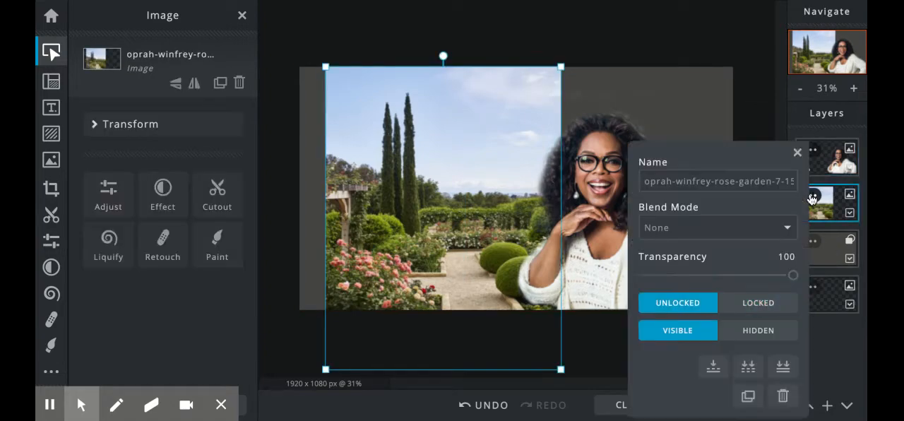
left_click(743, 306)
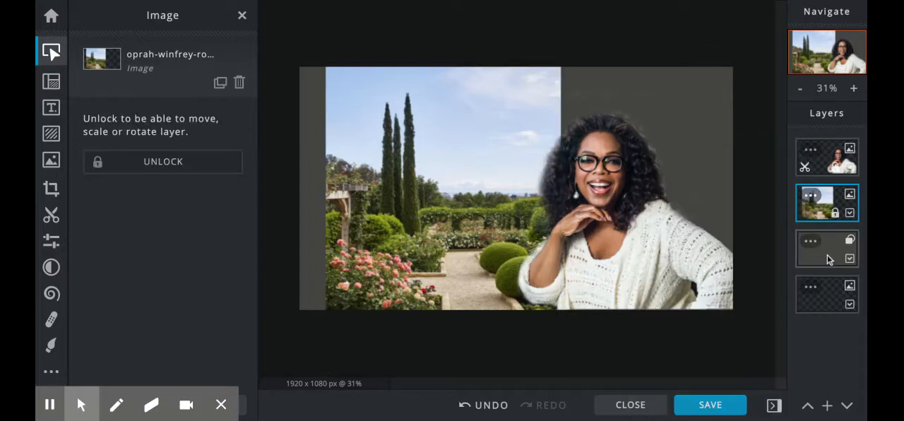
Fill the background rectangle with the solid blue-grey colour #416373
left_click(826, 254)
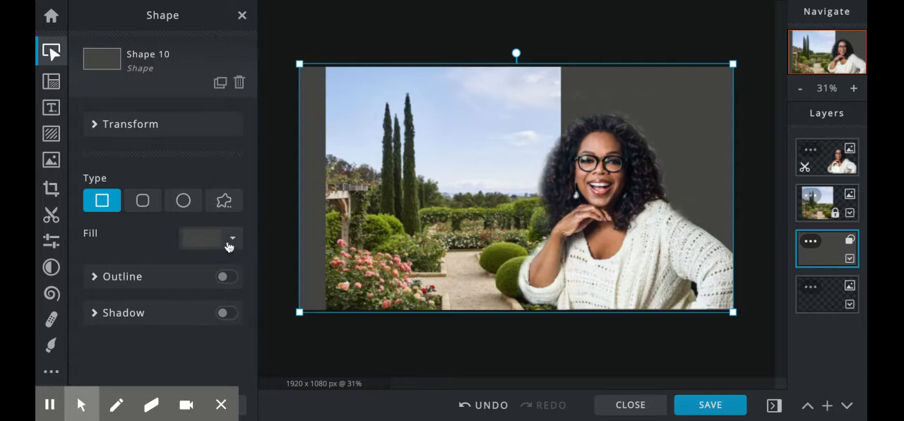
left_click(194, 241)
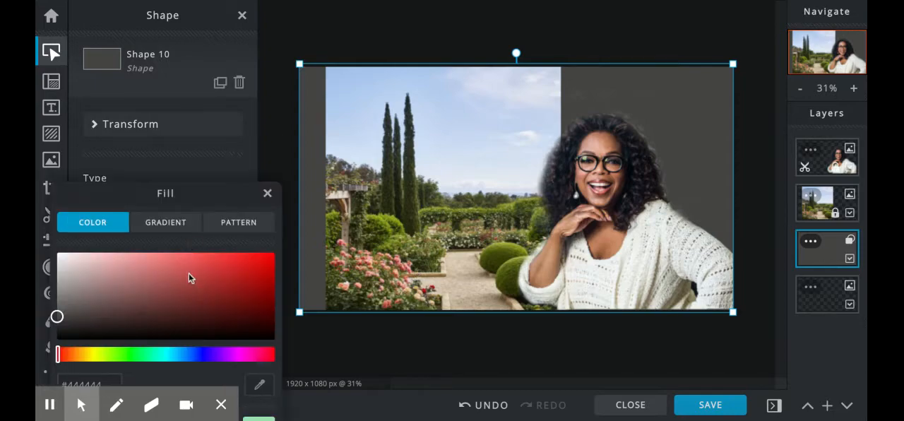
left_click(188, 274)
left_click(151, 300)
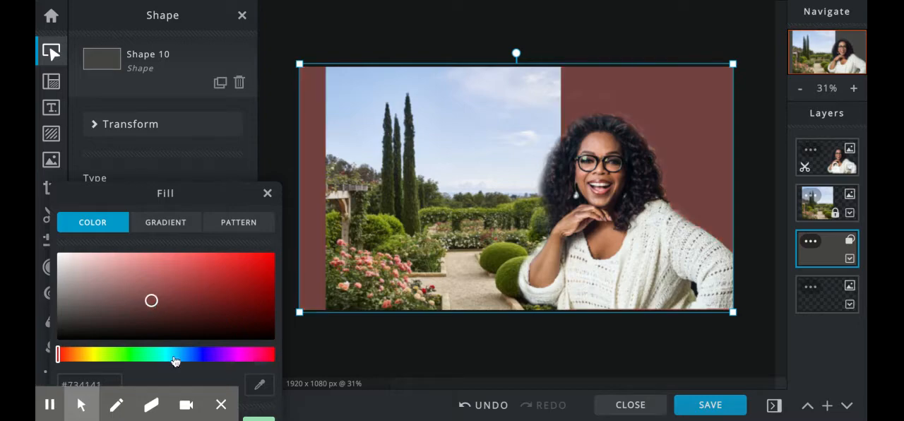
left_click(174, 355)
left_click(166, 354)
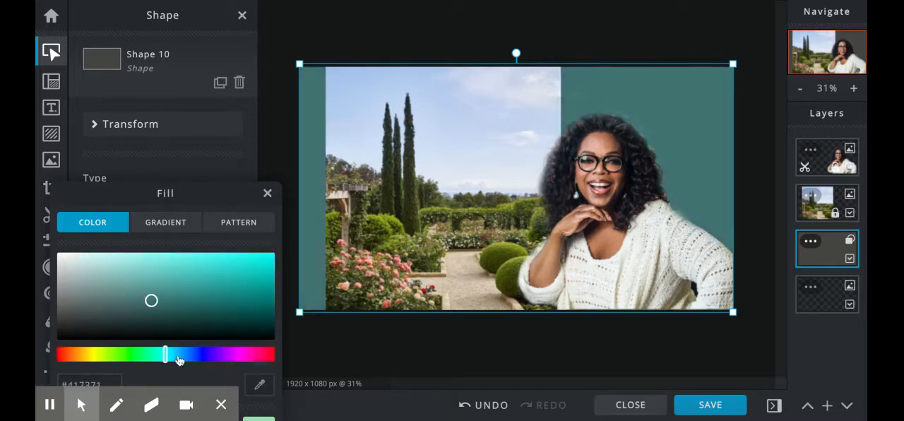
left_click(178, 354)
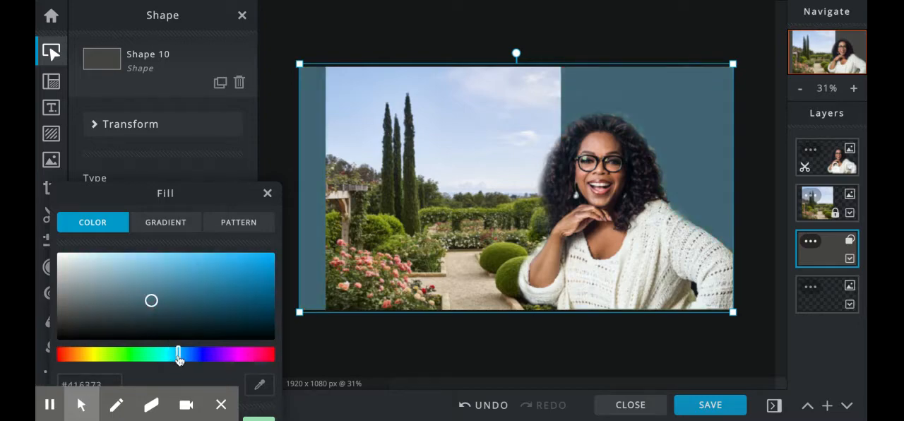
Give the background rectangle a linear gradient fill from blue #2D65BE to black
left_click(164, 222)
left_click(200, 320)
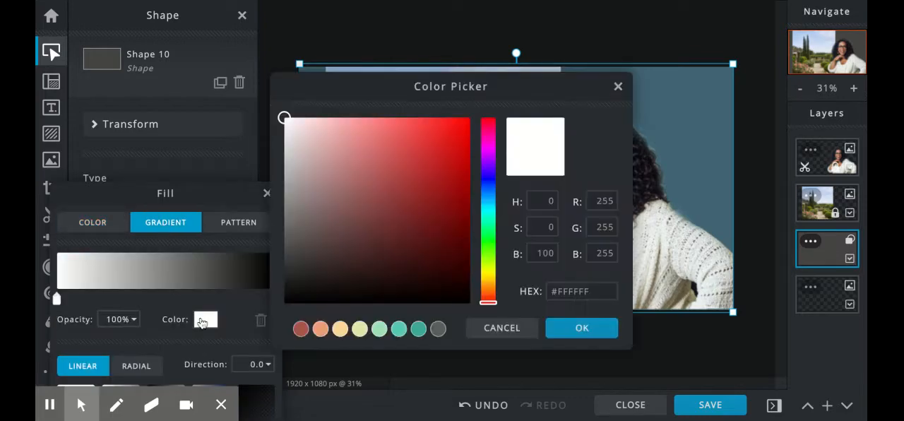
left_click_drag(488, 209, 488, 190)
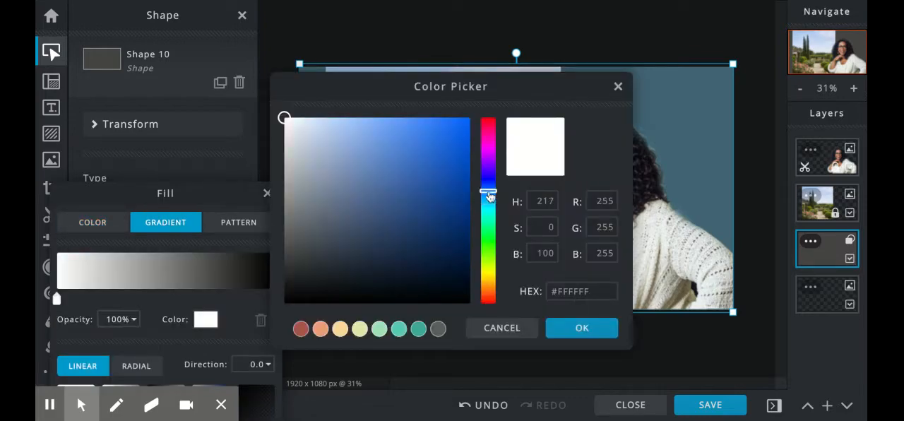
left_click(458, 185)
left_click(426, 165)
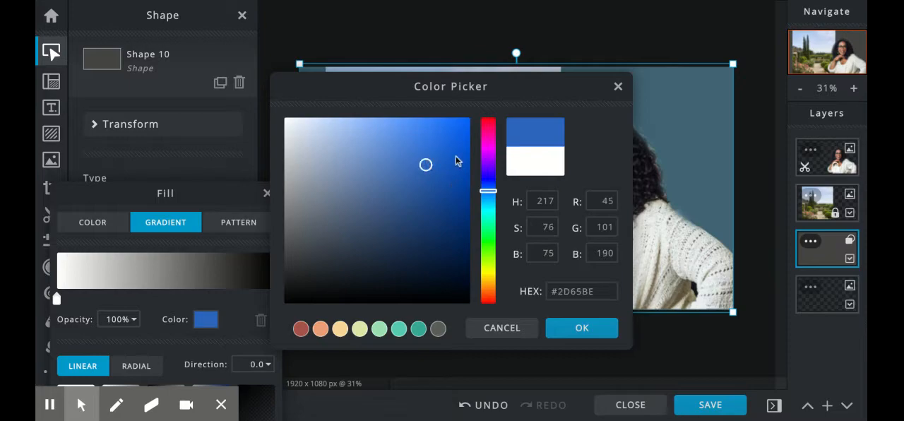
left_click(582, 329)
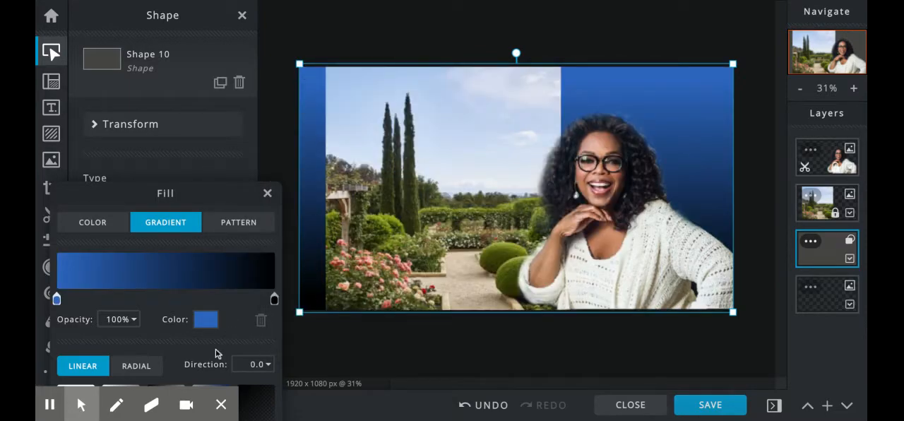
Try the white dot pattern as the background rectangle's fill, and switch it to the large rings with small circles pattern
left_click(239, 225)
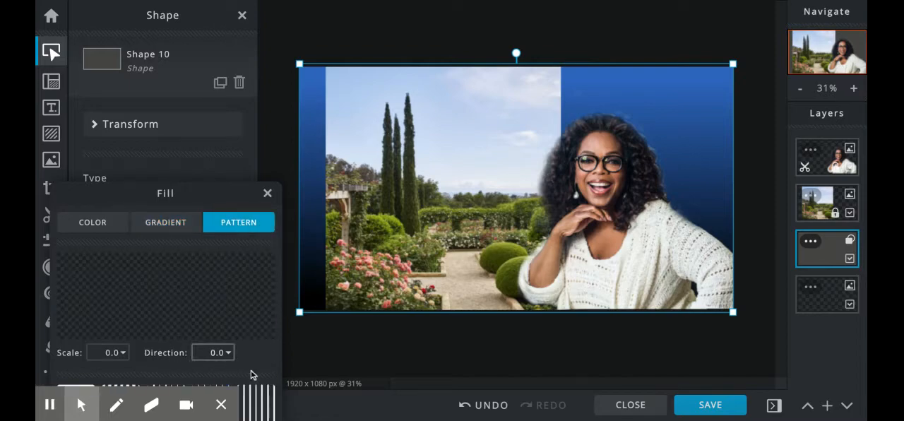
scroll(258, 396, "down", 1)
scroll(261, 397, "down", 1)
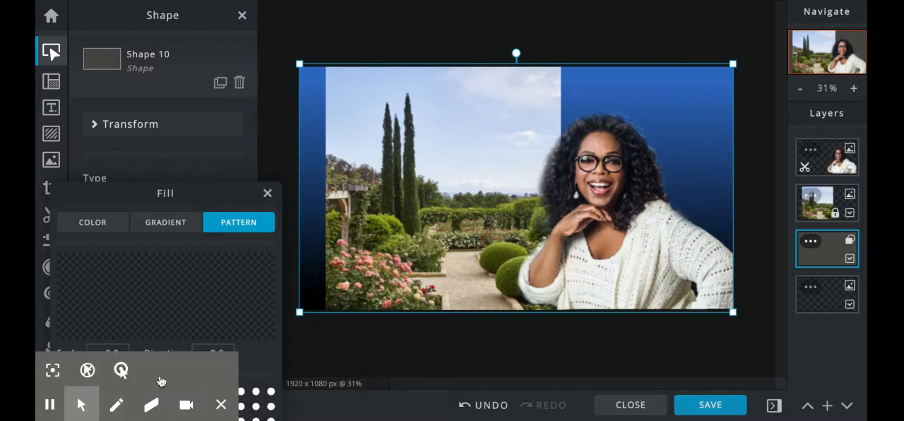
left_click(263, 405)
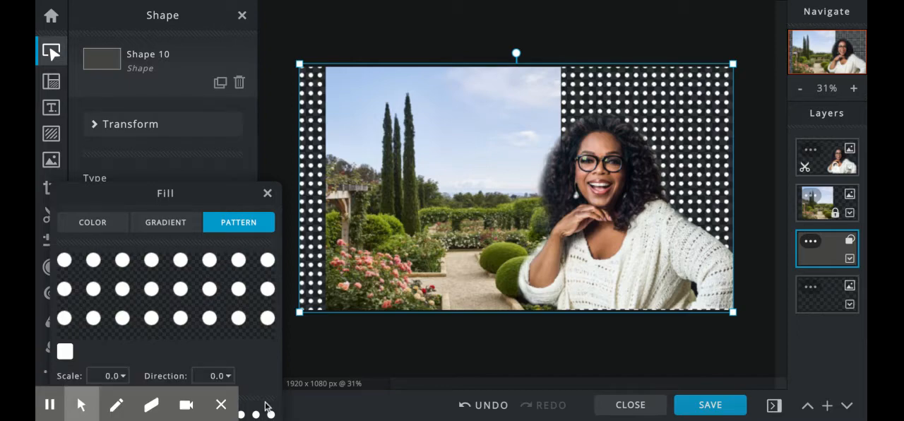
mouse_move(115, 404)
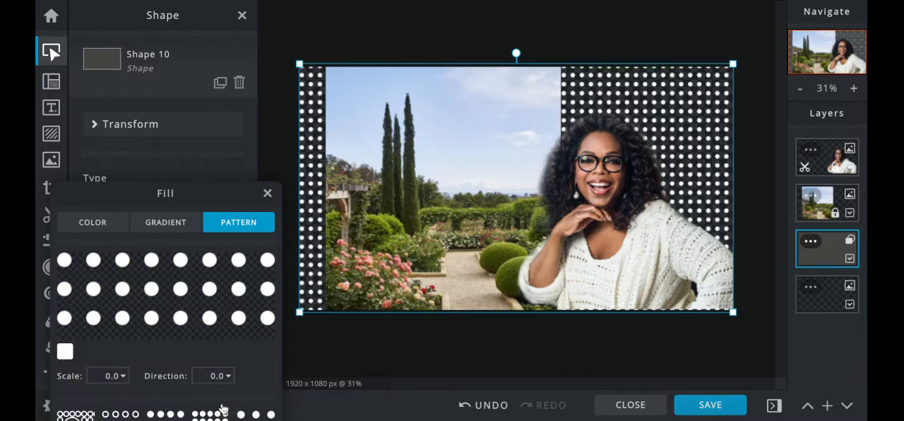
left_click(81, 417)
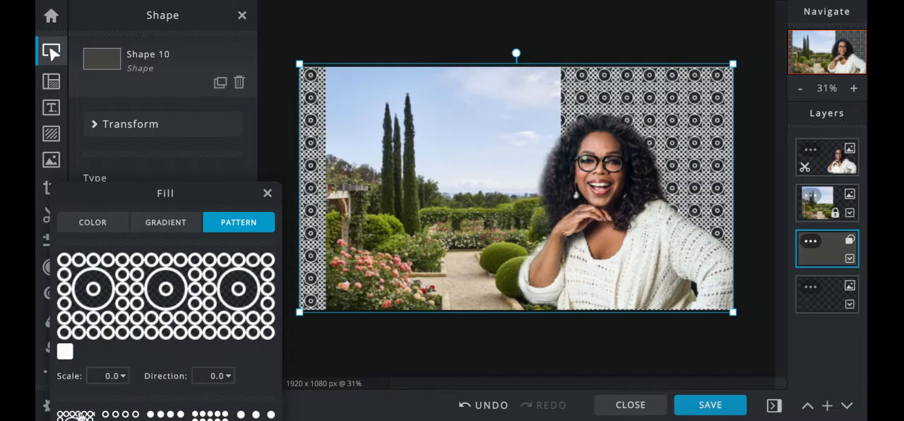
Switch the background rectangle's fill to the evenly spaced small rings pattern and set its layer transparency to 42
left_click(132, 417)
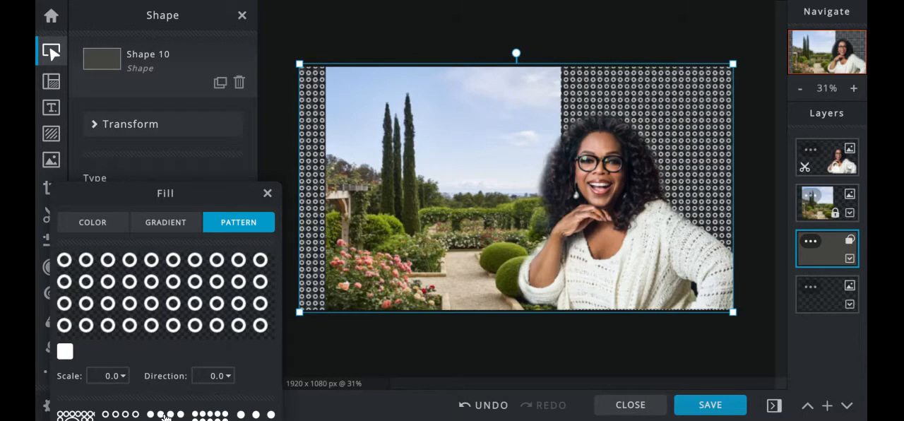
left_click(266, 194)
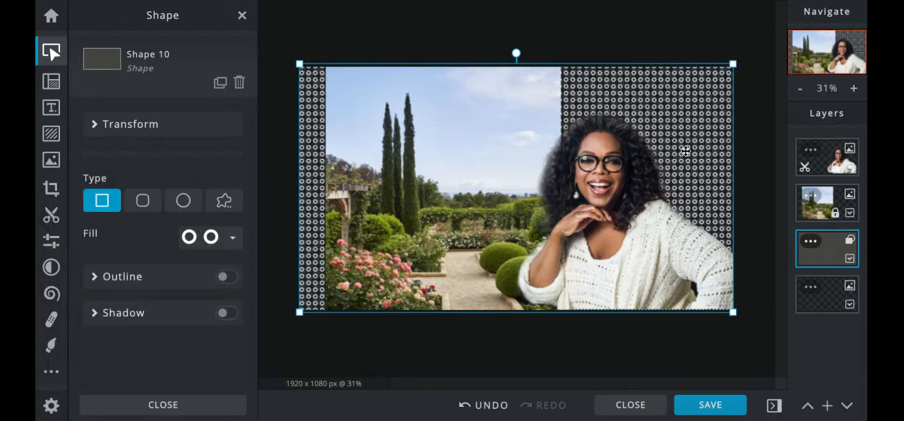
left_click(812, 243)
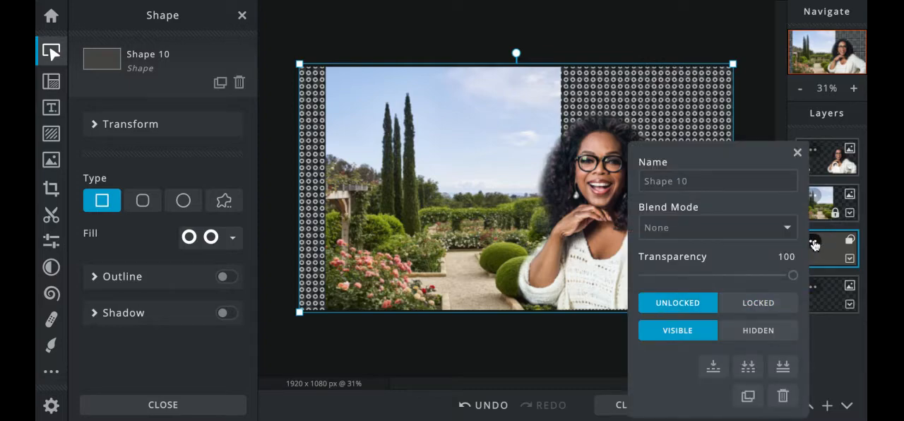
left_click_drag(793, 276, 706, 275)
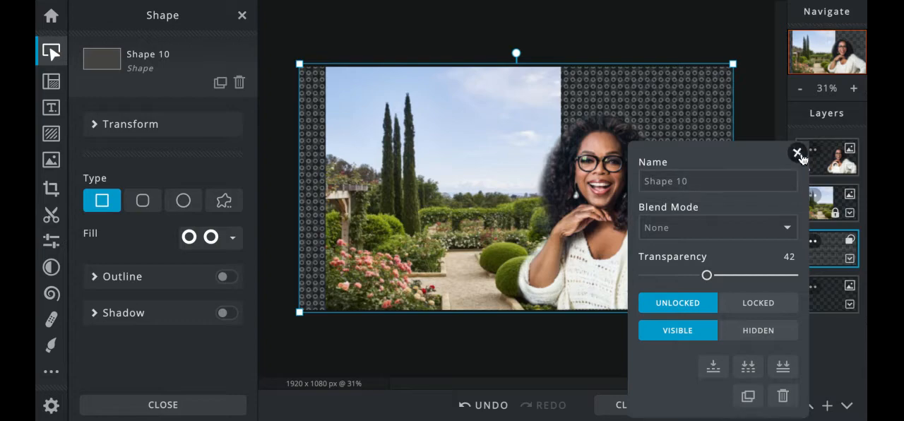
left_click(797, 152)
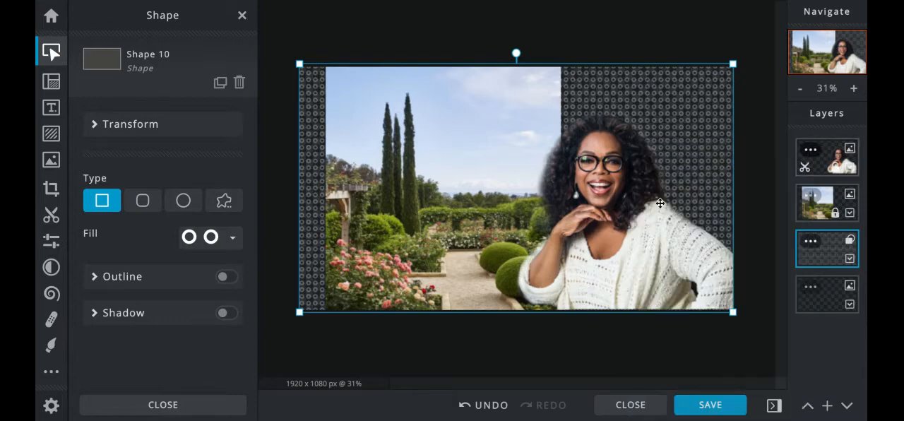
Unlock the garden photo layer and move it below the ring-patterned rectangle in the layer order
left_click(824, 194)
left_click(812, 195)
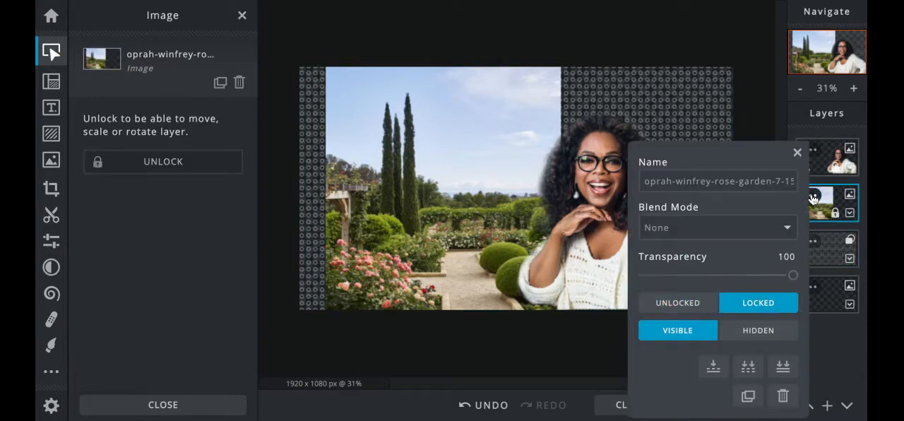
left_click(696, 303)
left_click_drag(815, 206, 815, 257)
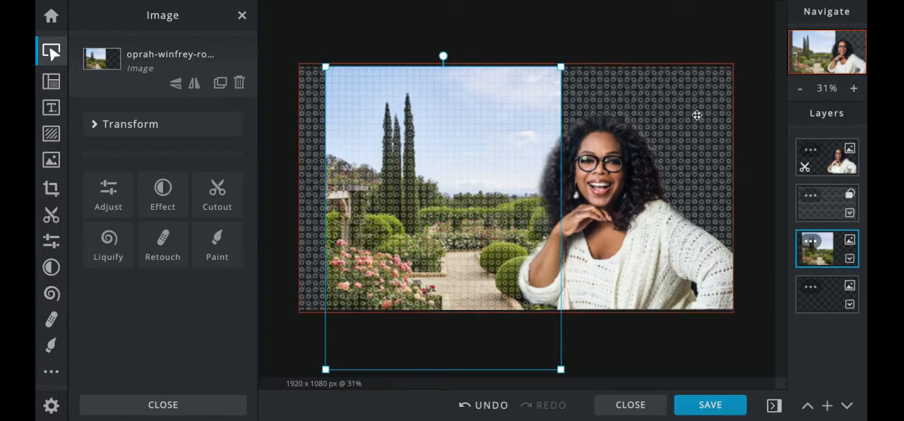
Enlarge the garden photo by widening it on both sides and extending its top edge above the canvas
left_click_drag(562, 67, 588, 55)
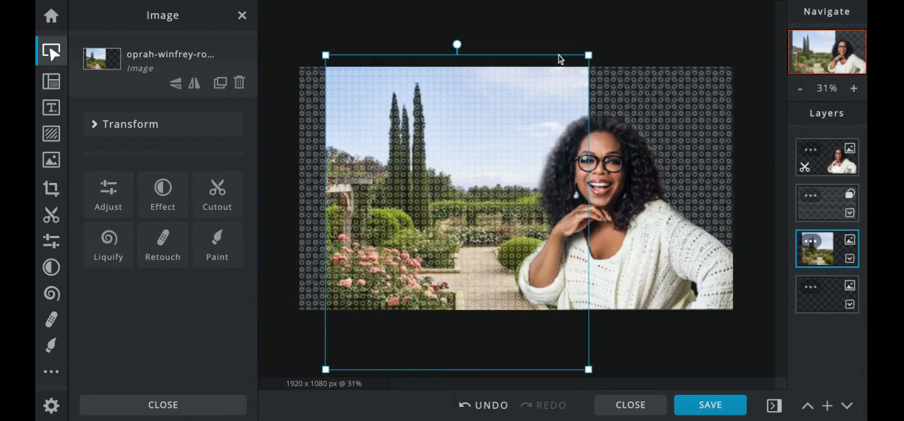
left_click_drag(325, 54, 305, 15)
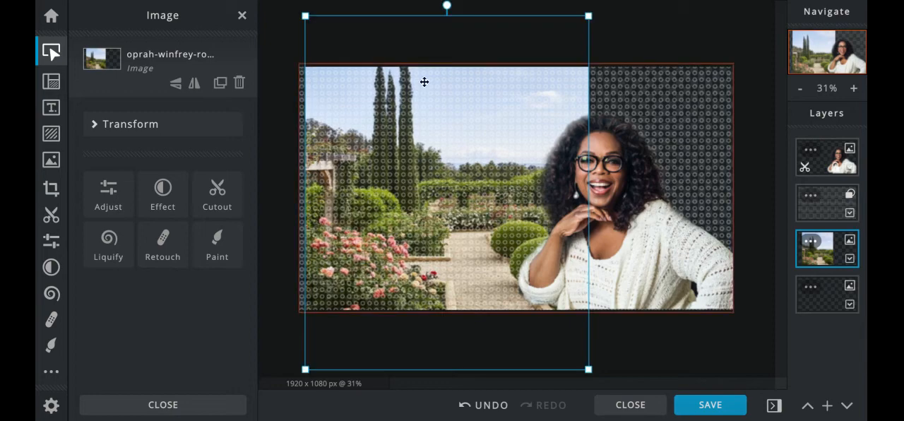
left_click_drag(588, 16, 639, 4)
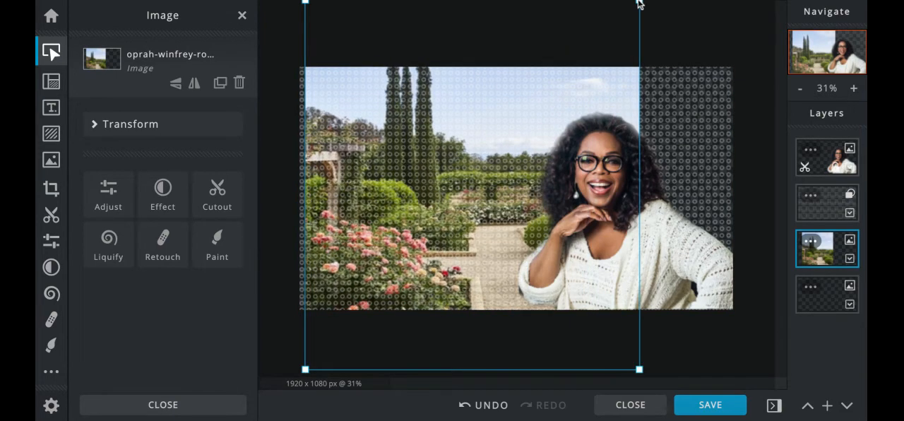
left_click(504, 145)
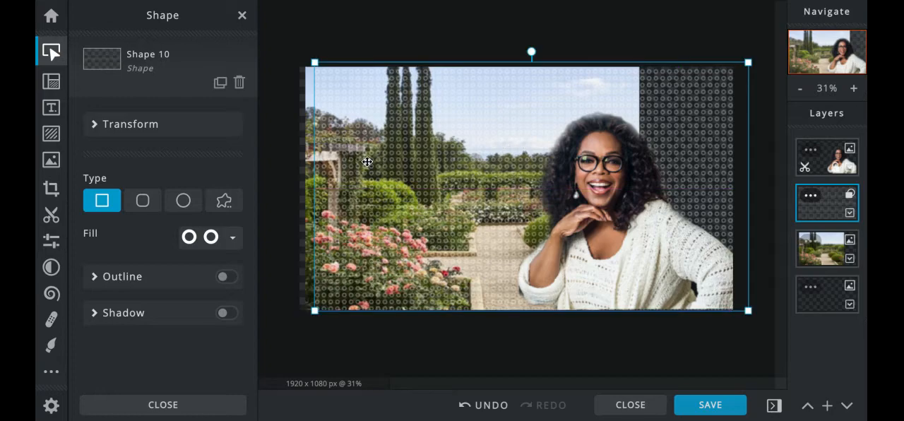
left_click(311, 190)
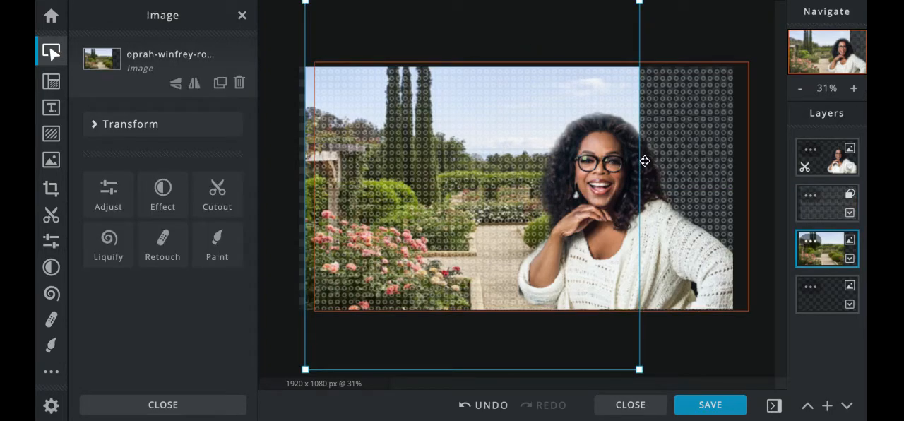
left_click(521, 165)
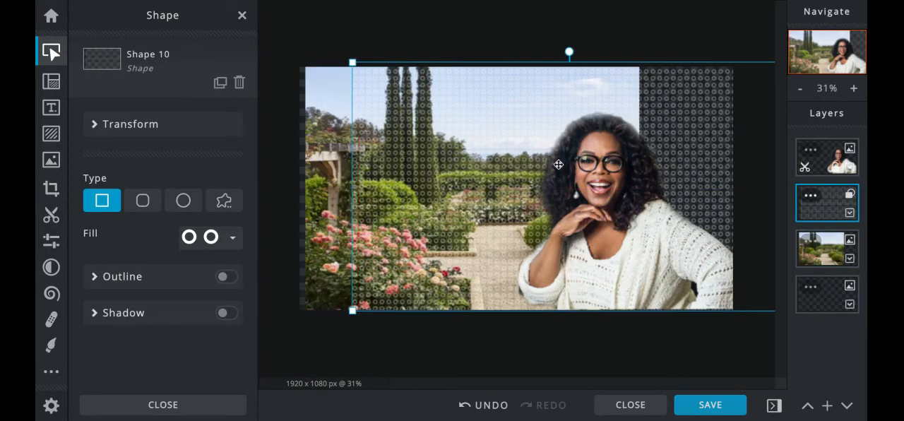
left_click_drag(546, 190, 547, 191)
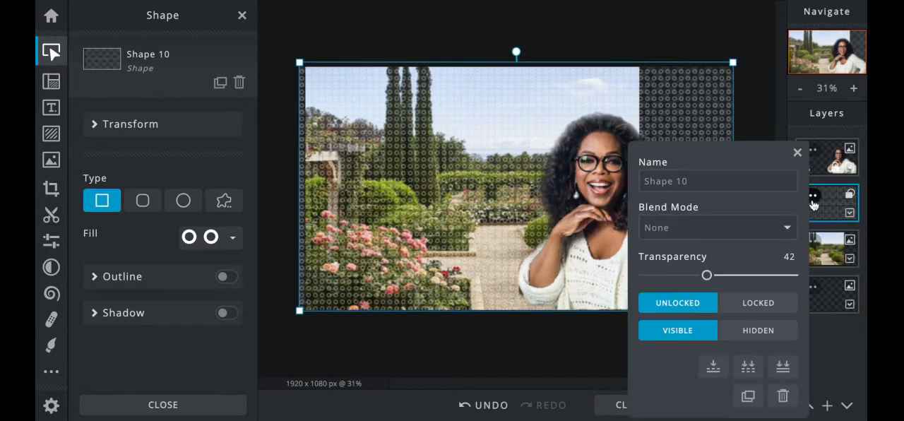
Lock the ring-patterned rectangle's position and shift the garden photo right and down so it sits centrally on the canvas
left_click(810, 195)
left_click(755, 302)
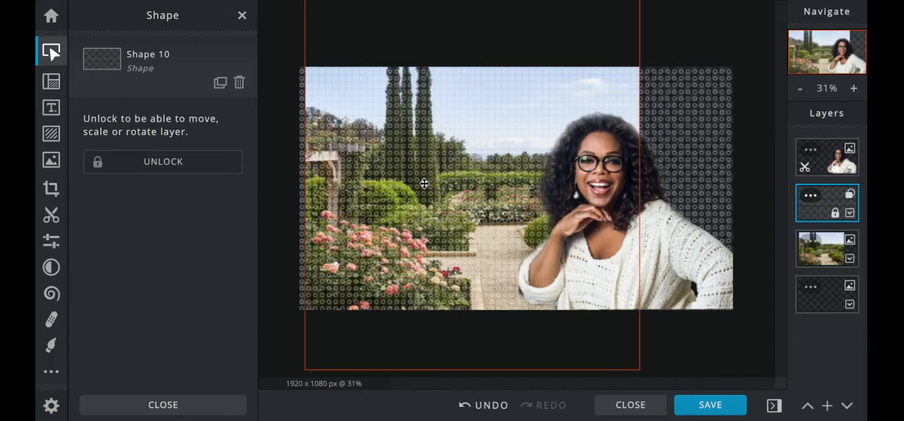
left_click(460, 176)
mouse_move(460, 176)
left_mouse_down()
mouse_move(449, 180)
mouse_move(471, 178)
mouse_move(461, 178)
left_mouse_up()
left_click(309, 50)
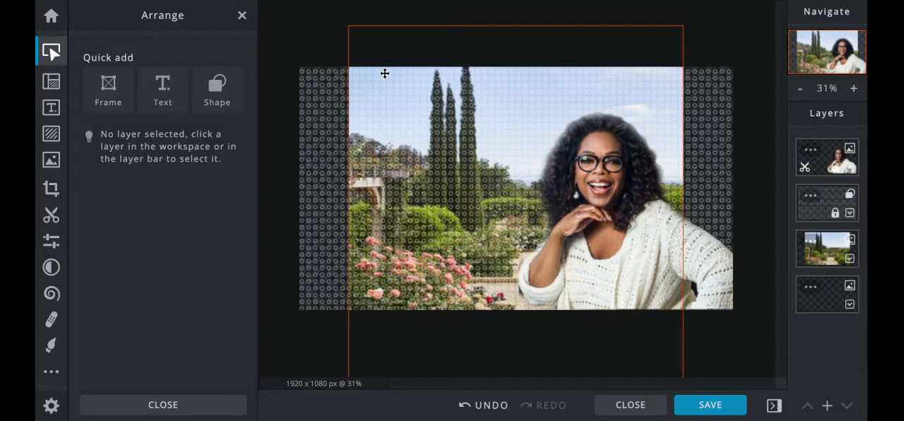
Add a text layer and replace its placeholder text with "OPRAH"
scroll(386, 74, "down", 1)
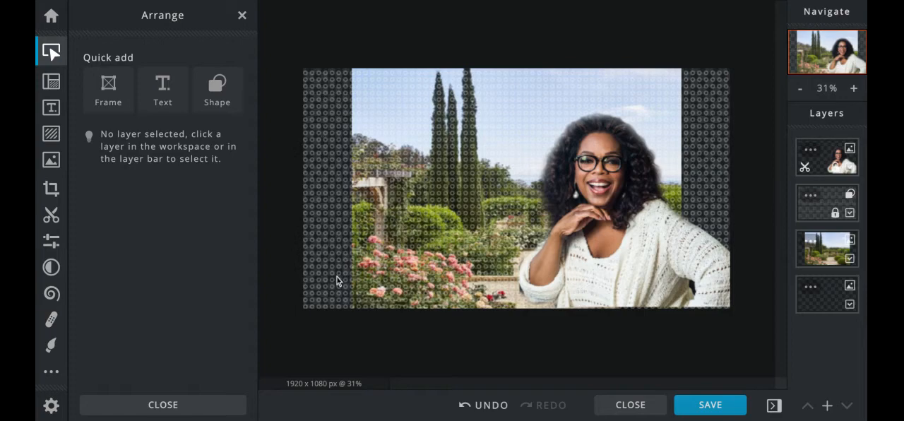
left_click(828, 407)
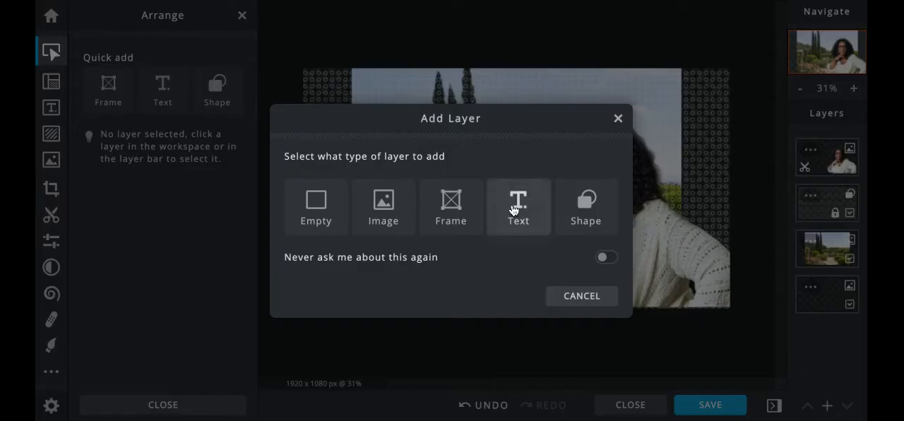
left_click(513, 207)
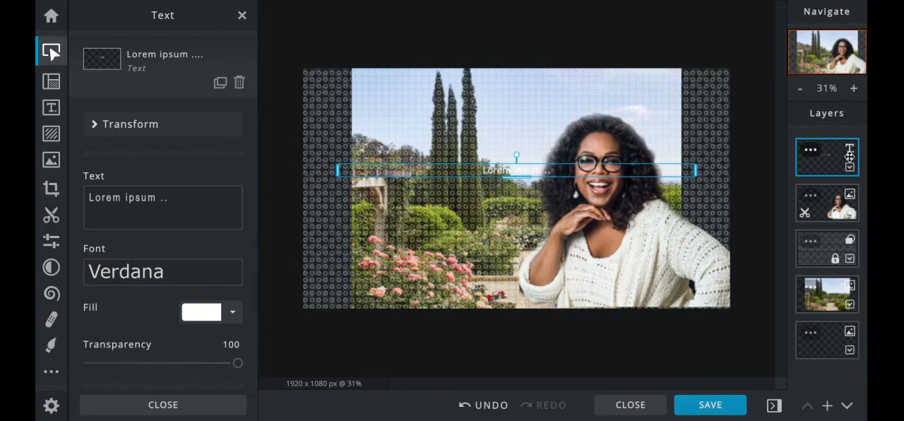
double_click(503, 170)
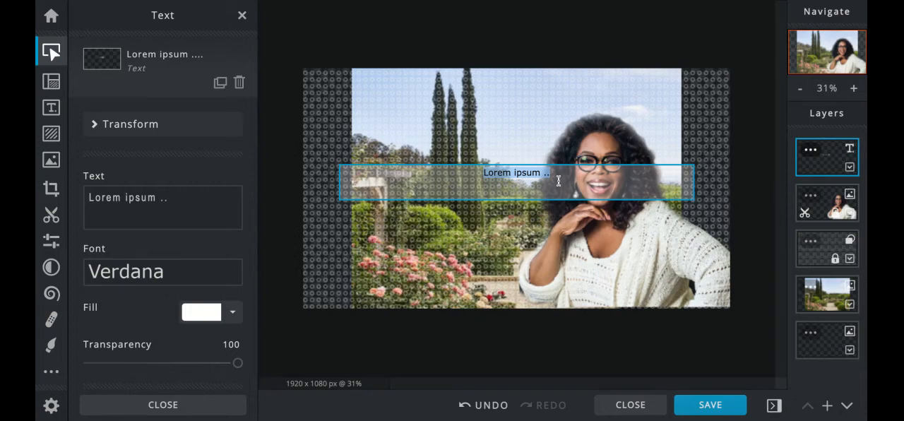
type("OPRAH")
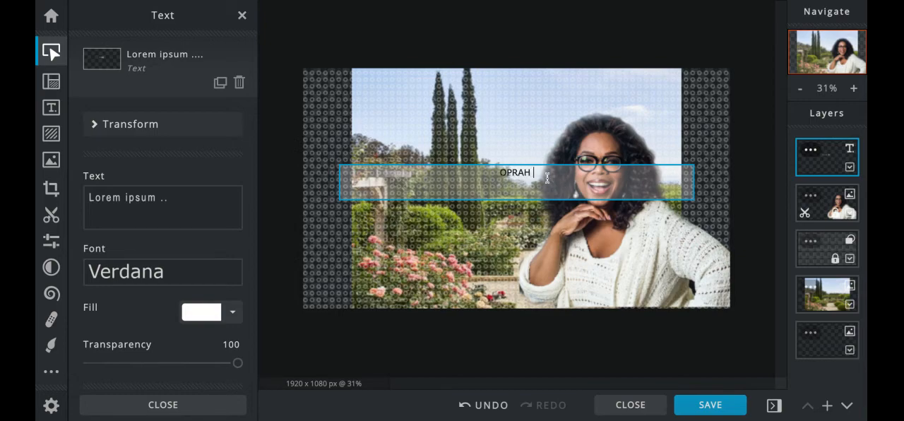
Set the OPRAH text's size to 495 and place it along the canvas's lower edge, slightly in from the left border
scroll(139, 303, "down", 5)
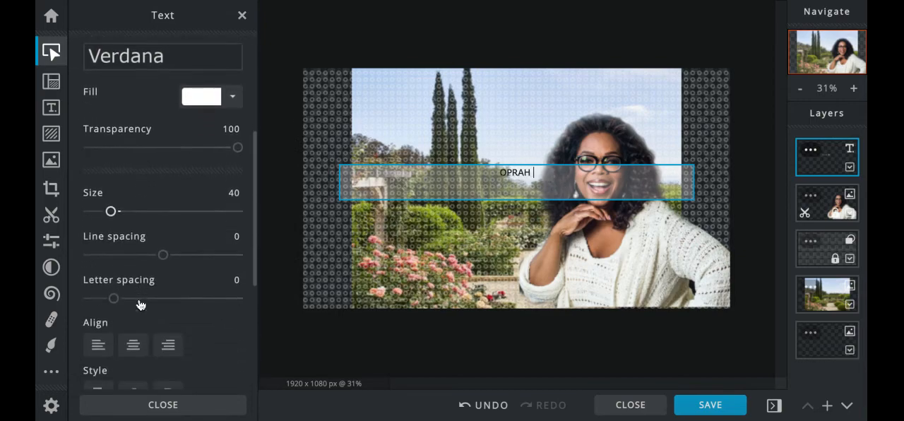
left_click(111, 212)
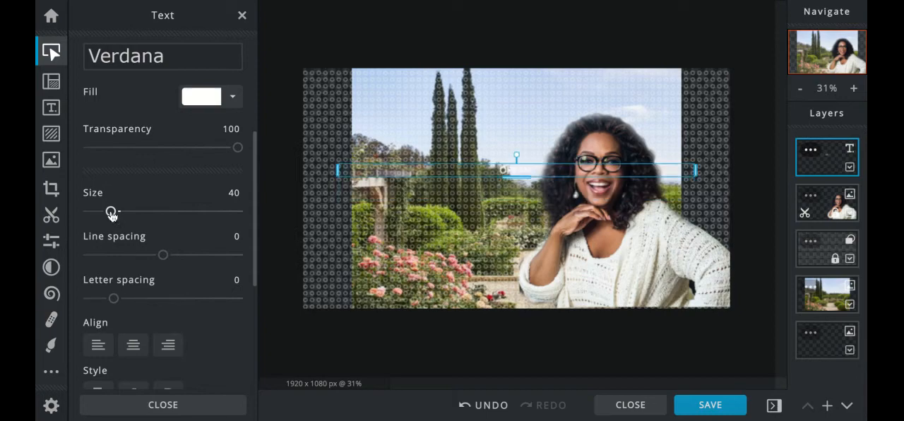
left_click_drag(111, 211, 187, 211)
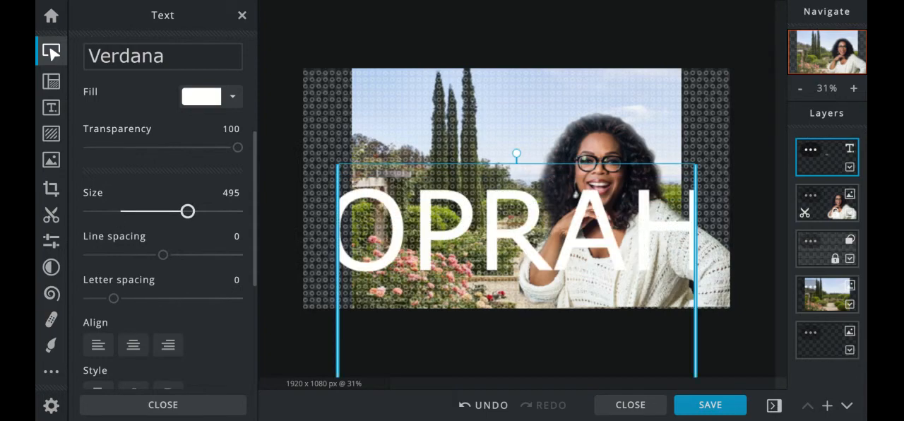
left_click_drag(395, 165, 361, 202)
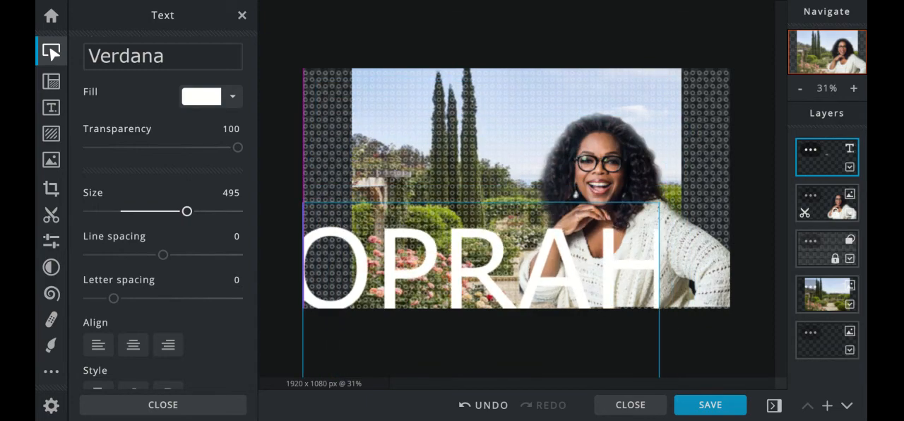
left_click_drag(395, 166, 408, 163)
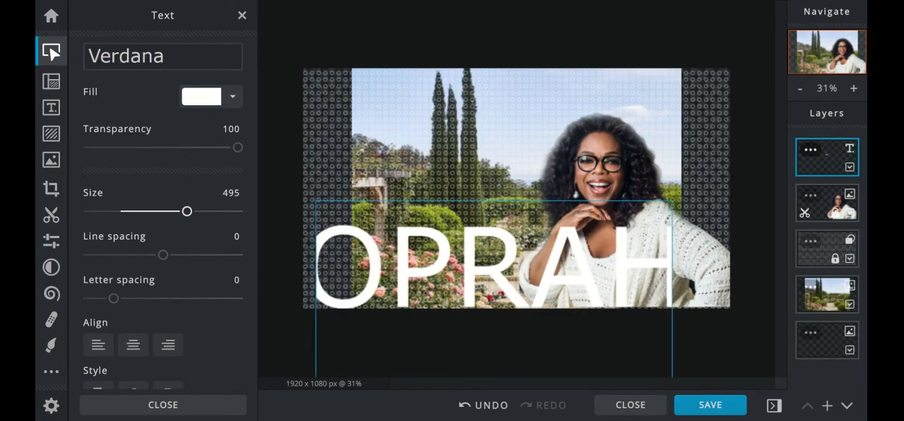
Try several blue shades for the OPRAH text's fill and settle on light blue #74C3F0
left_click(201, 98)
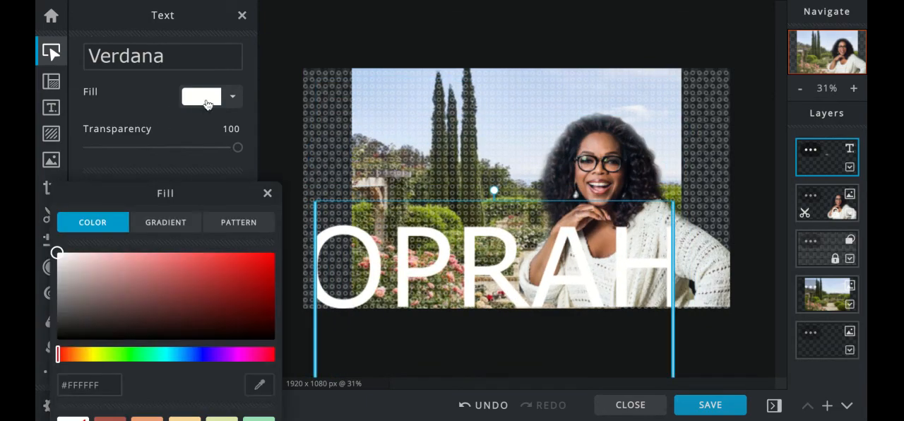
left_click(179, 354)
left_click(177, 305)
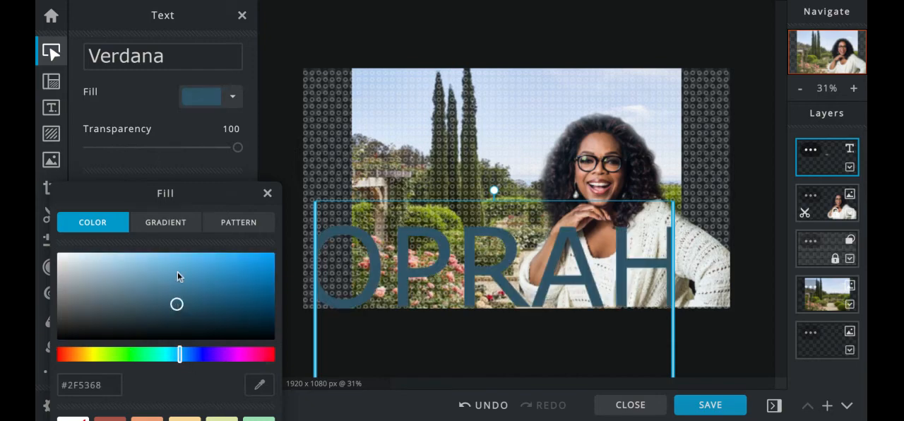
left_click(177, 271)
left_click(232, 261)
left_click(254, 276)
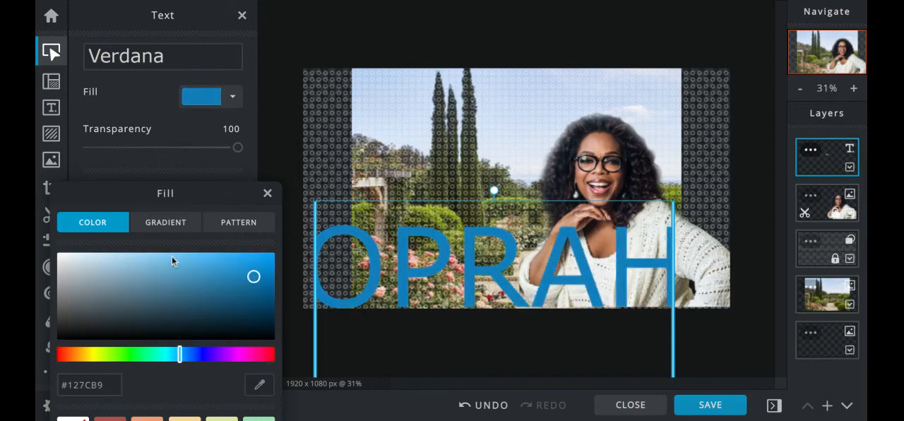
left_click(170, 258)
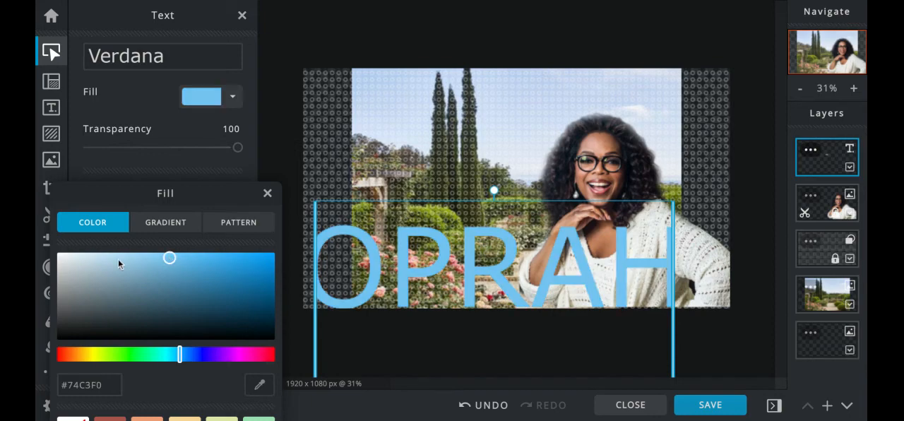
left_click(267, 193)
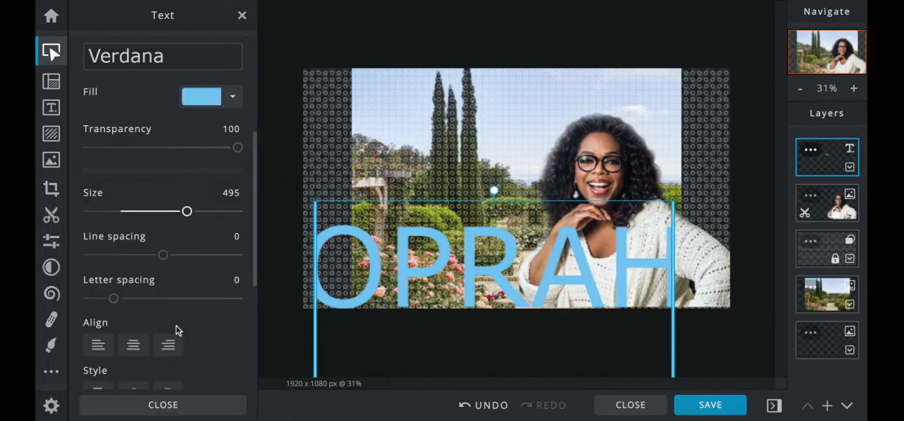
Turn on the curve effect for the OPRAH text and set its curve type to Circle
scroll(176, 329, "down", 3)
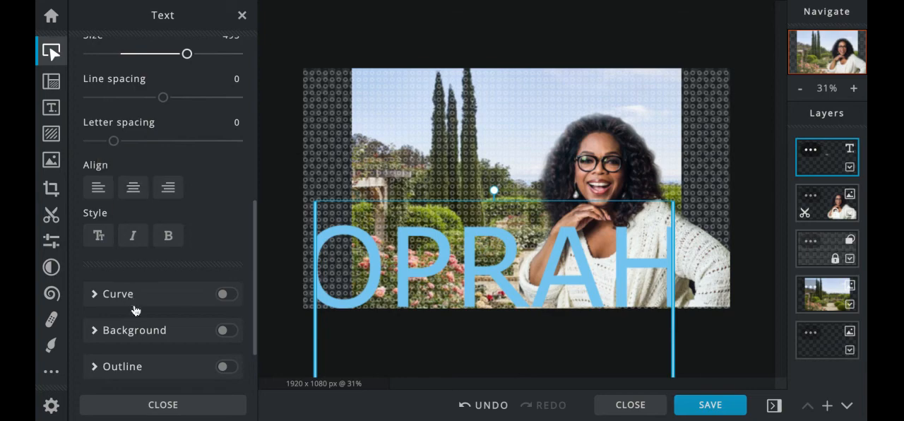
scroll(135, 311, "down", 2)
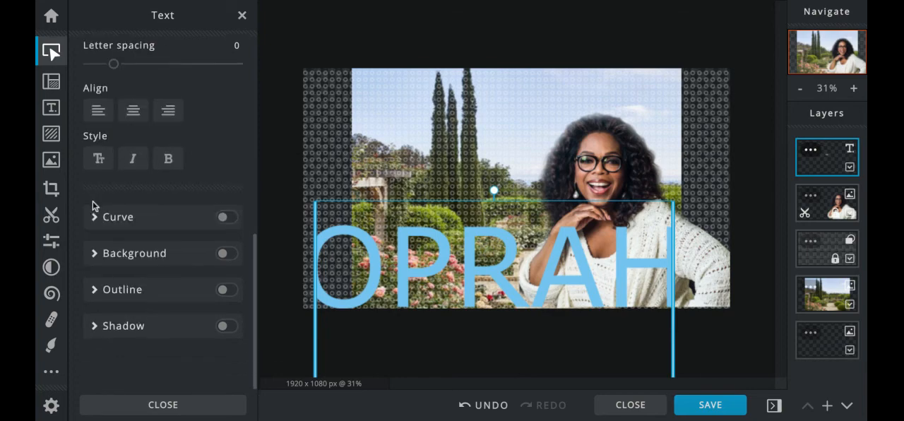
left_click(97, 219)
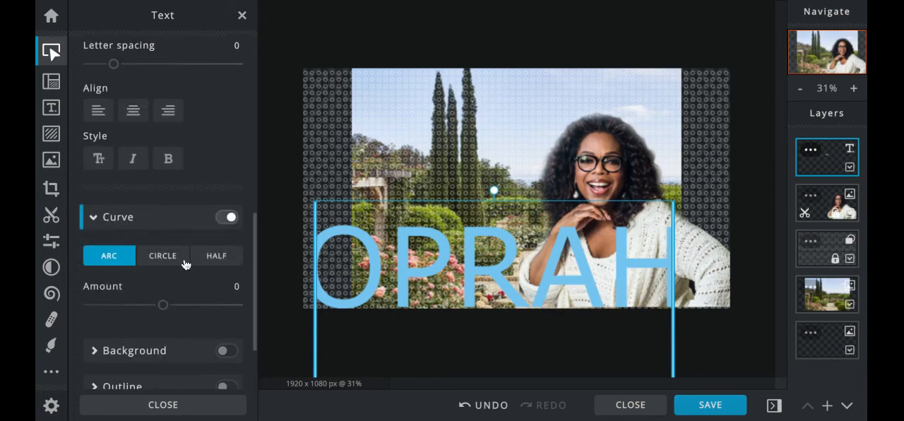
left_click(170, 261)
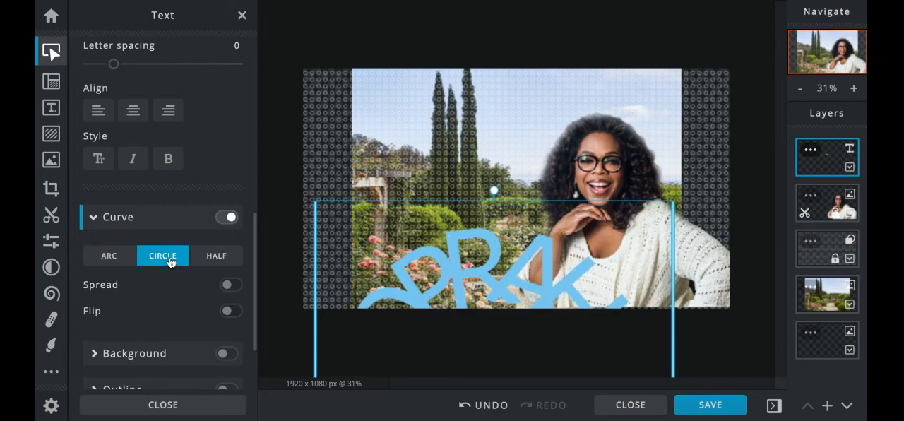
Try the Half curve type on the OPRAH text and move the curved text up and left over the garden photo
left_click(218, 258)
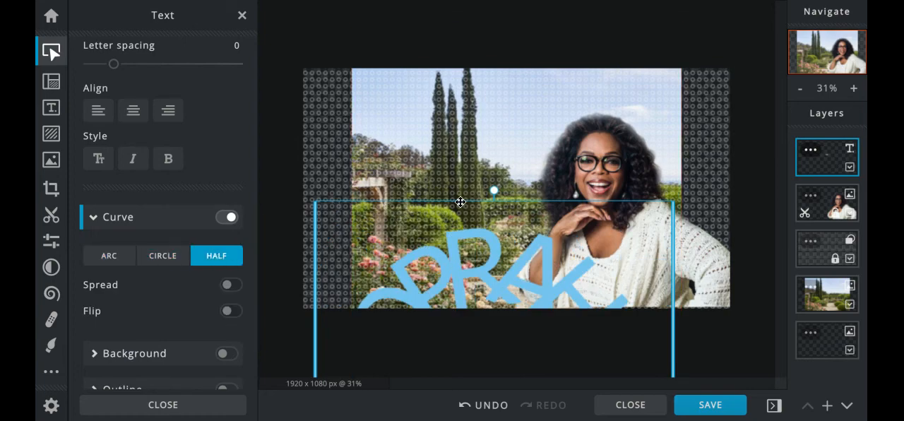
left_click_drag(460, 202, 420, 209)
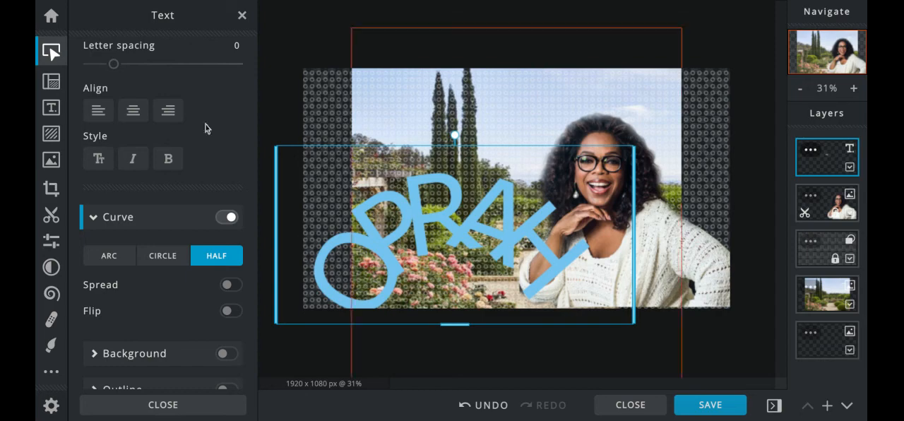
Switch the OPRAH text's curve type to Arc, move it to the canvas's lower-left corner, and widen its text box toward the right
left_click(107, 257)
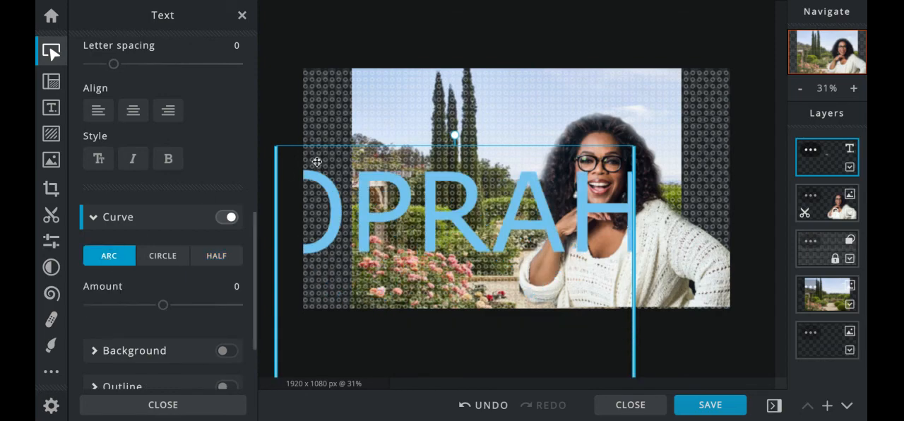
left_click_drag(320, 148, 329, 200)
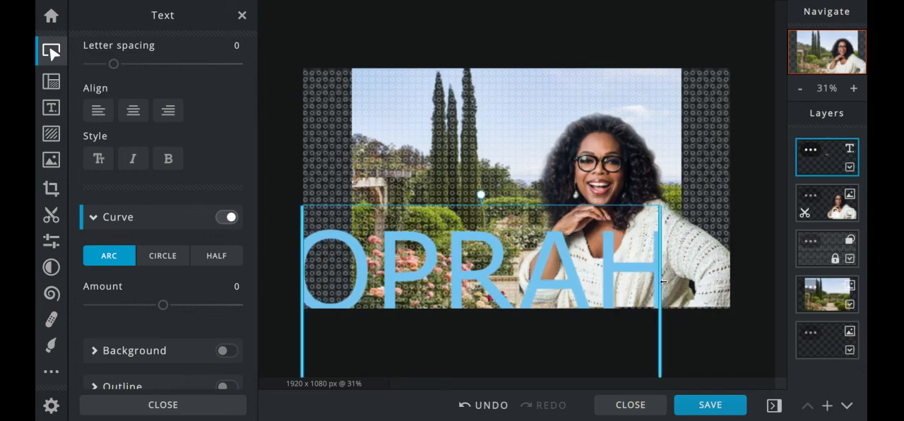
left_click_drag(662, 282, 694, 282)
left_click(367, 205)
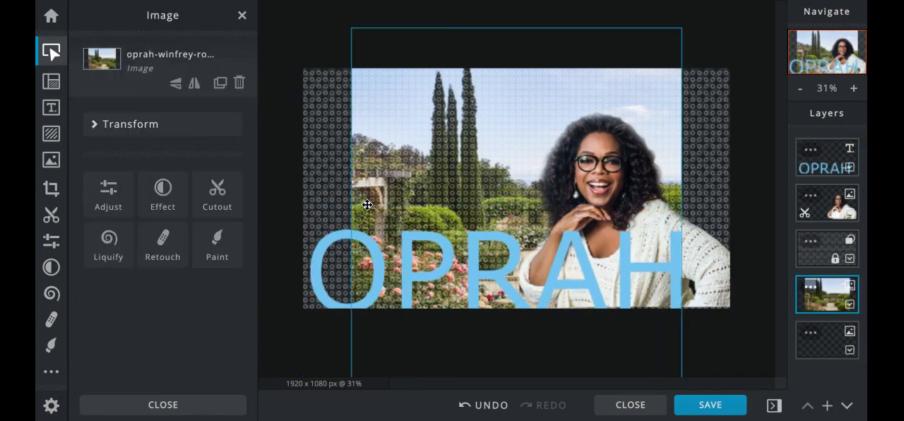
mouse_move(367, 205)
left_mouse_down()
mouse_move(358, 203)
mouse_move(367, 203)
left_mouse_up()
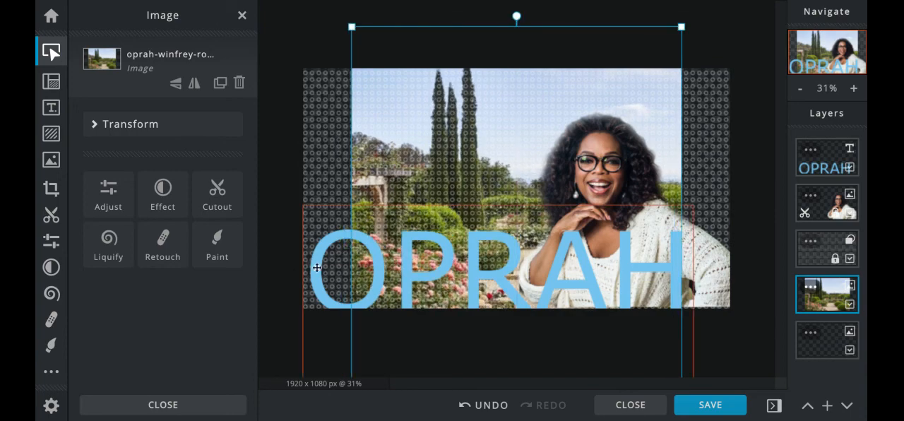
left_click(317, 267)
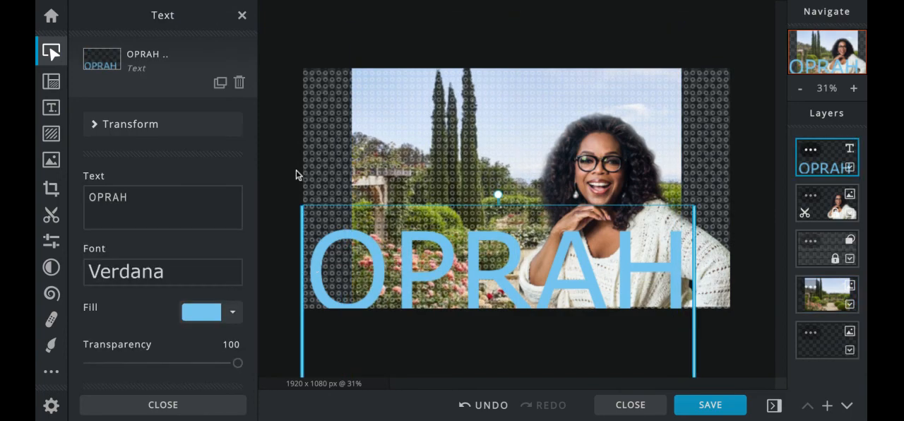
left_click(281, 132)
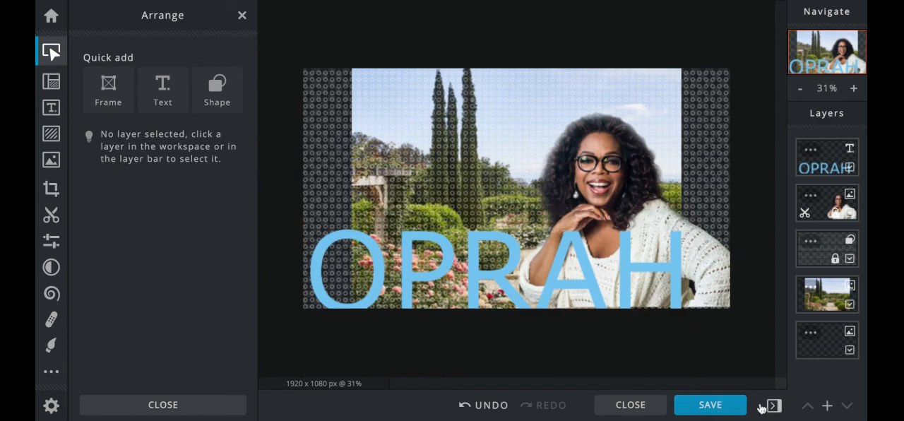
Download the finished image as a JPG file named OPRAH
left_click(705, 405)
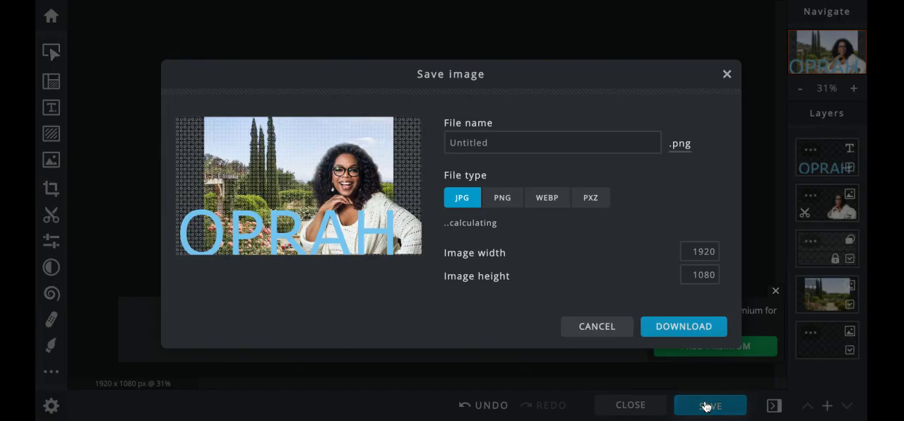
left_click(461, 199)
left_click(484, 144)
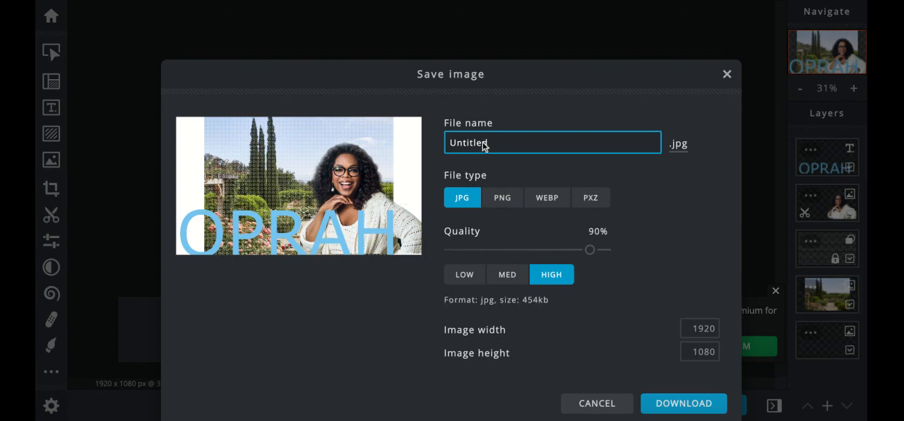
left_click_drag(497, 143, 397, 11)
key("BackSpace")
type("OPRAH")
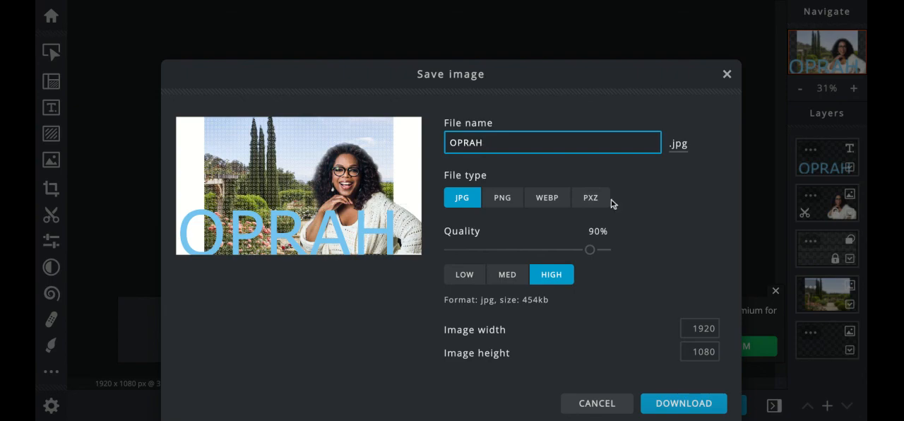
left_click(676, 405)
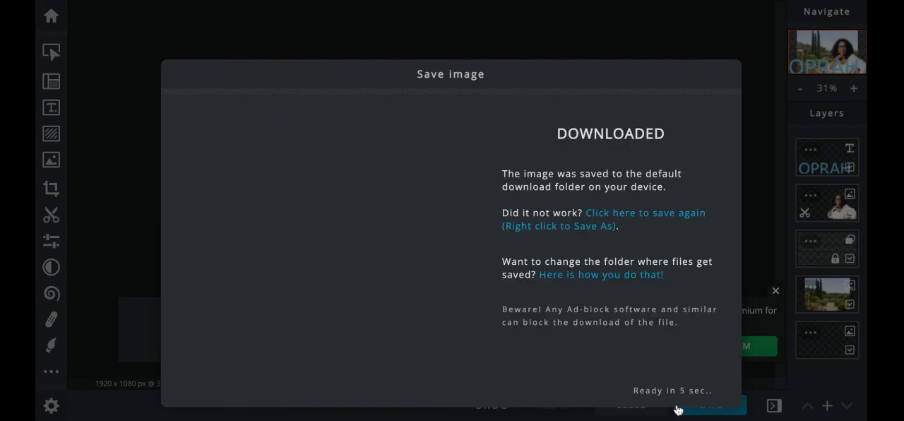